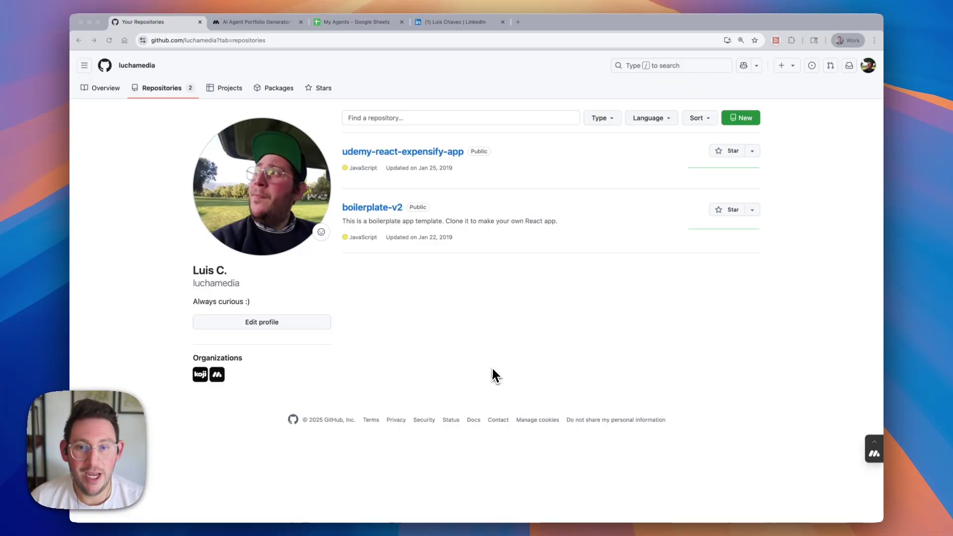
- Create the public repository 'ai-agent-portfolio' with an AI Agent Portfolio description and a README
left_click(105, 88)
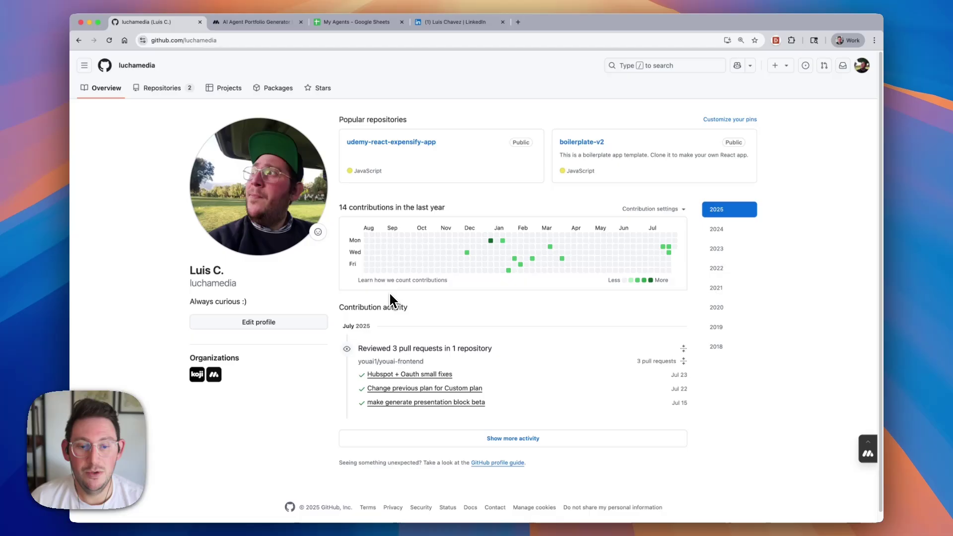
left_click(161, 92)
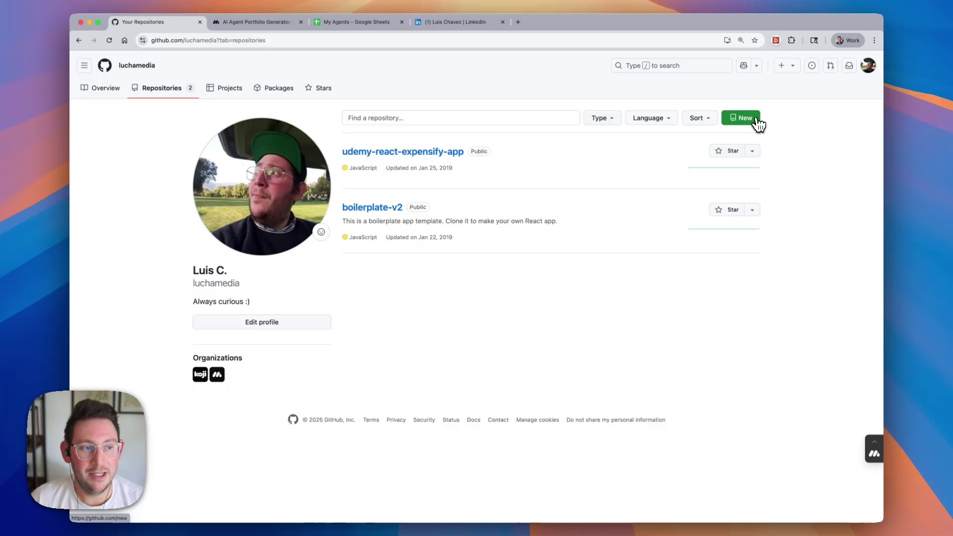
left_click(745, 117)
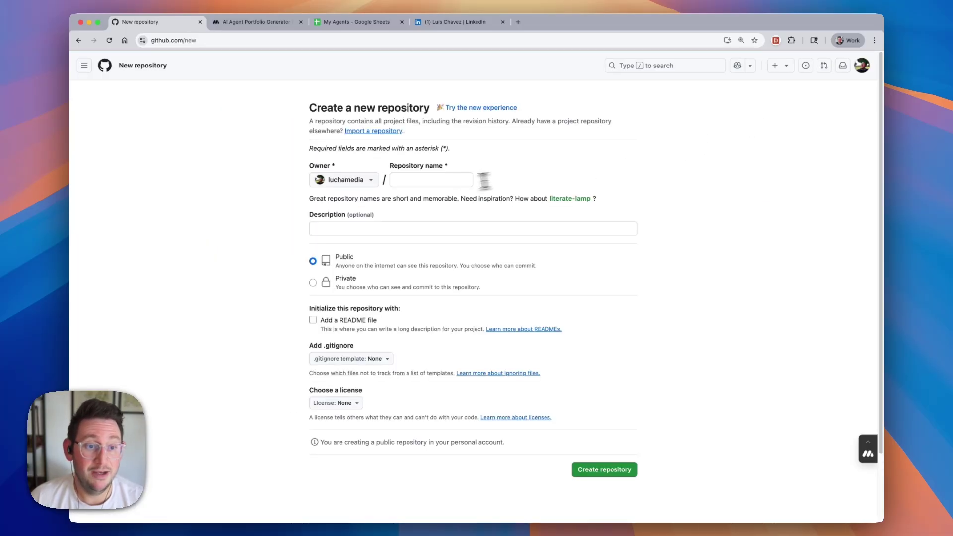
left_click(434, 181)
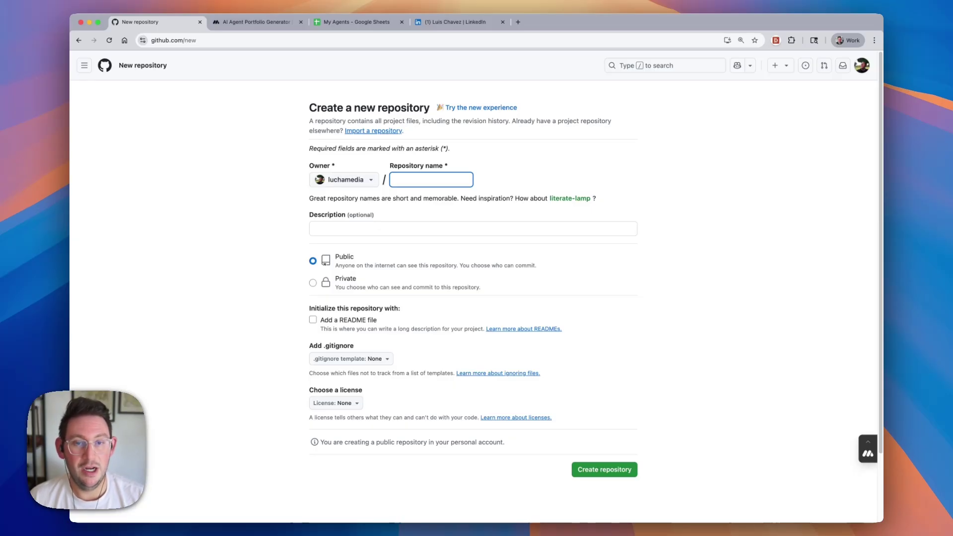
type("ai-")
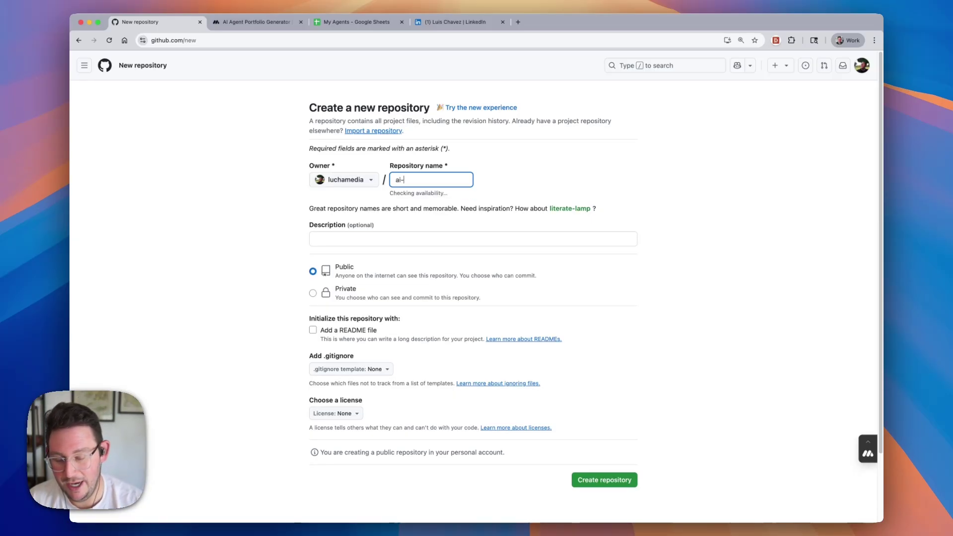
type("agent-po")
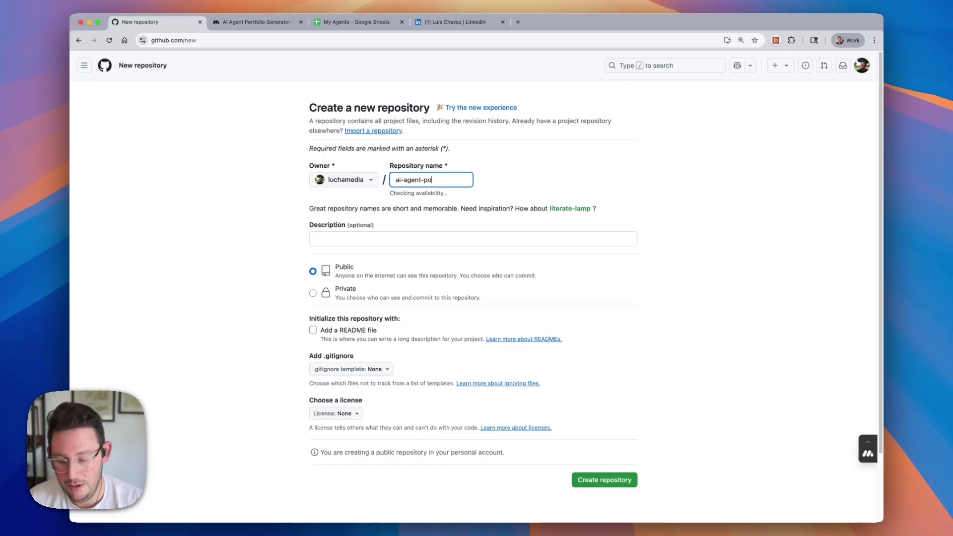
type("rtfolio")
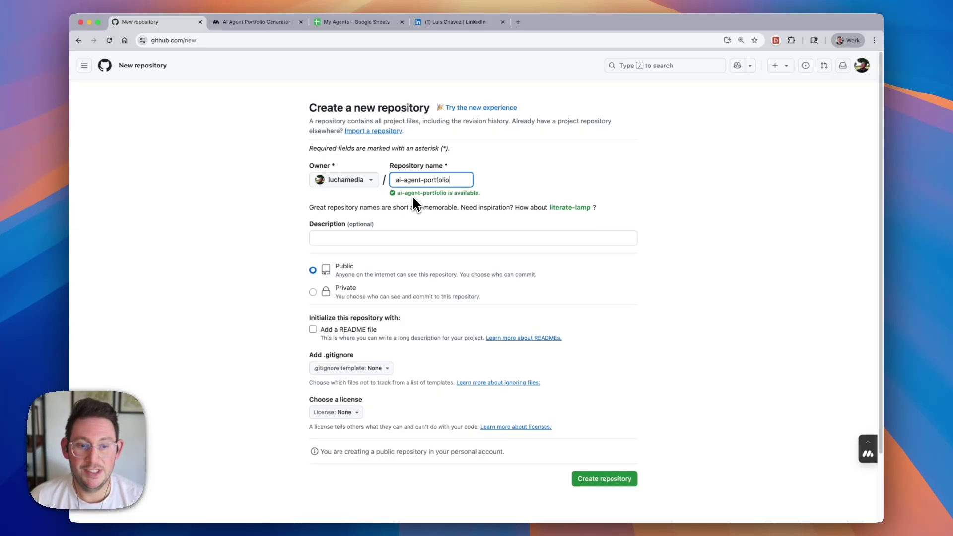
left_click(402, 239)
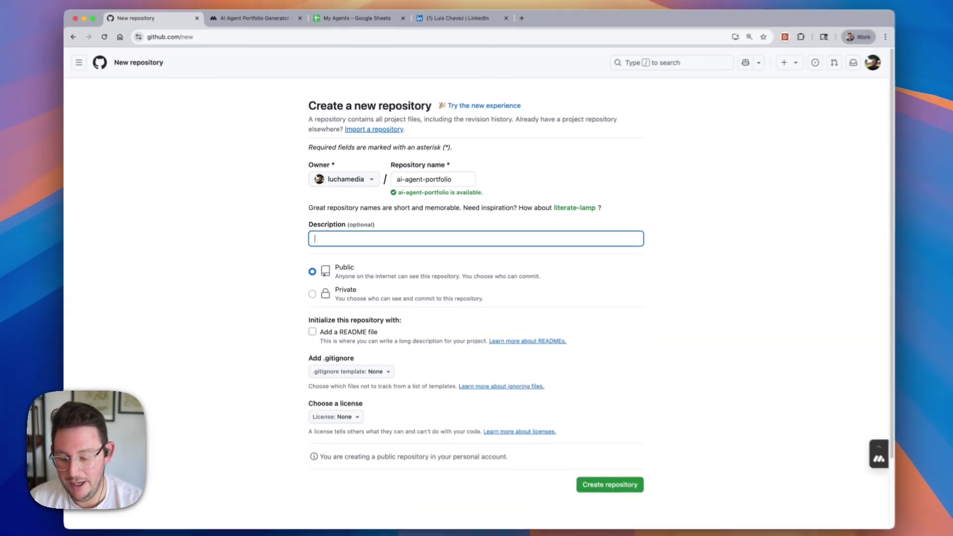
type("AI Agent Port")
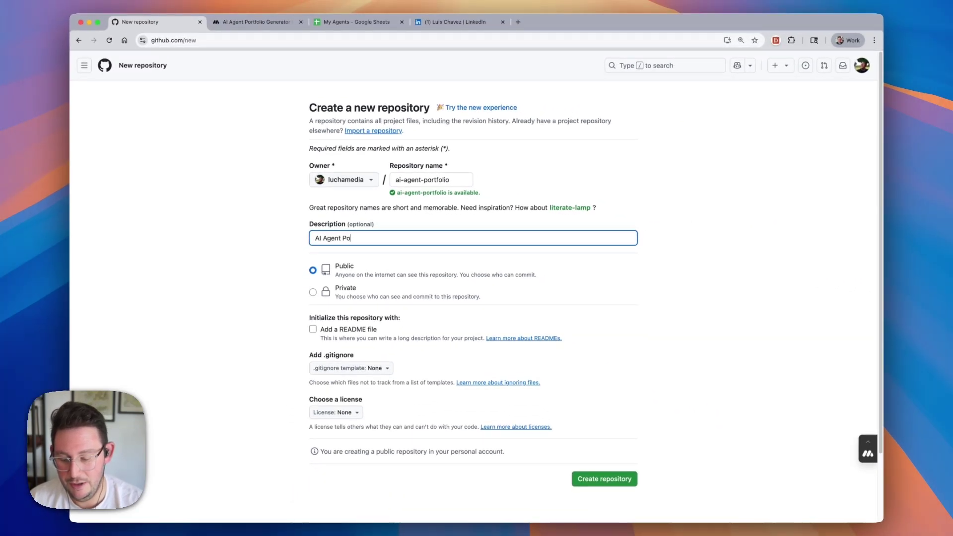
type("folio fo")
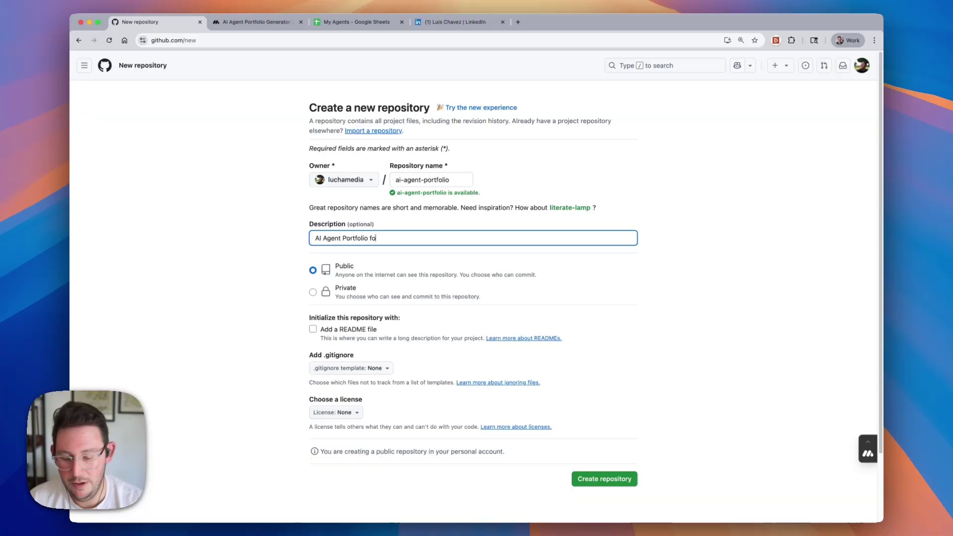
type("r Luis Chavez")
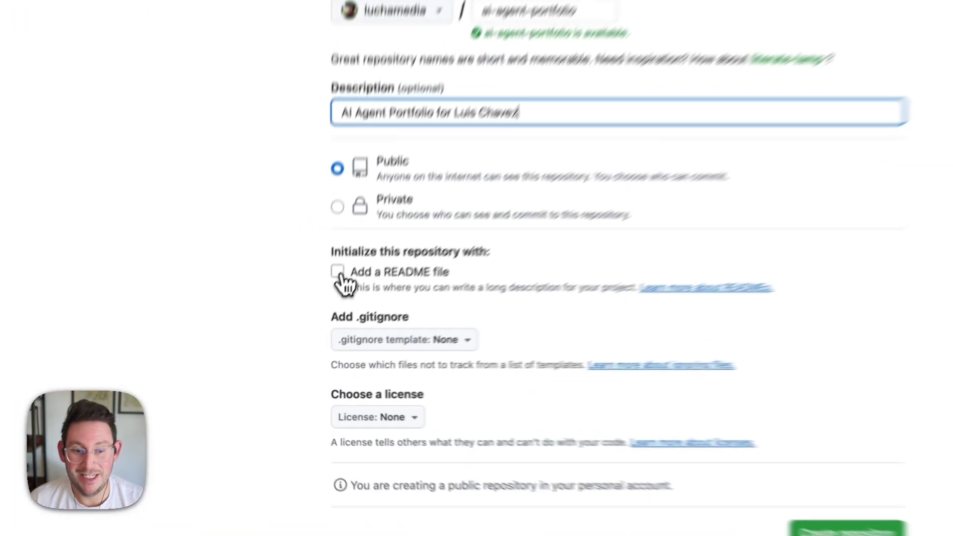
left_click(314, 330)
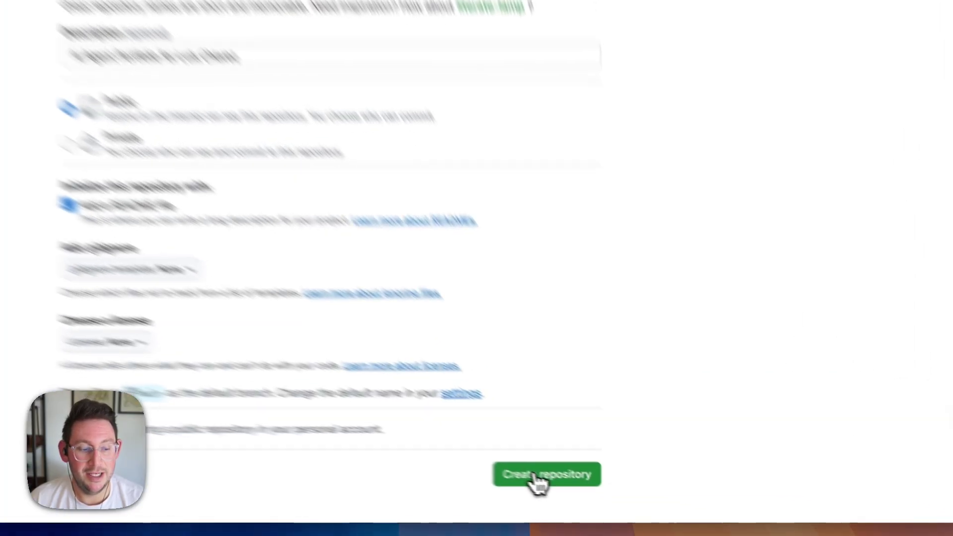
left_click(537, 477)
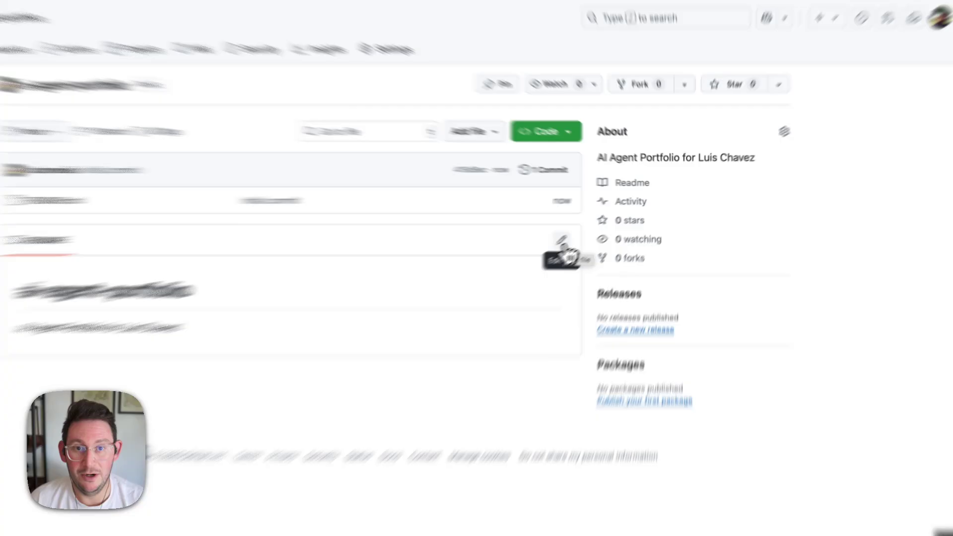
- Open README.md in the web editor and select the ai-agent-portfolio title on line 1
left_click(563, 242)
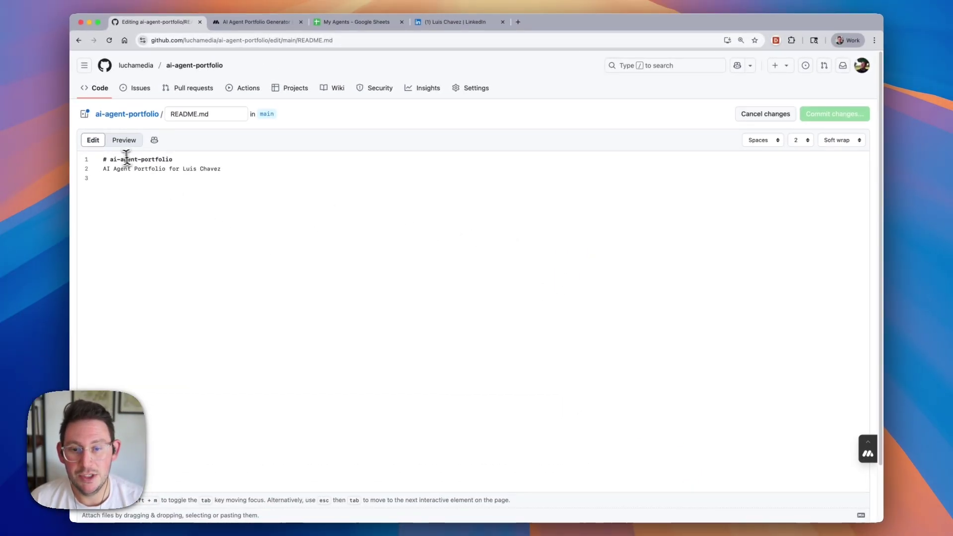
double_click(126, 158)
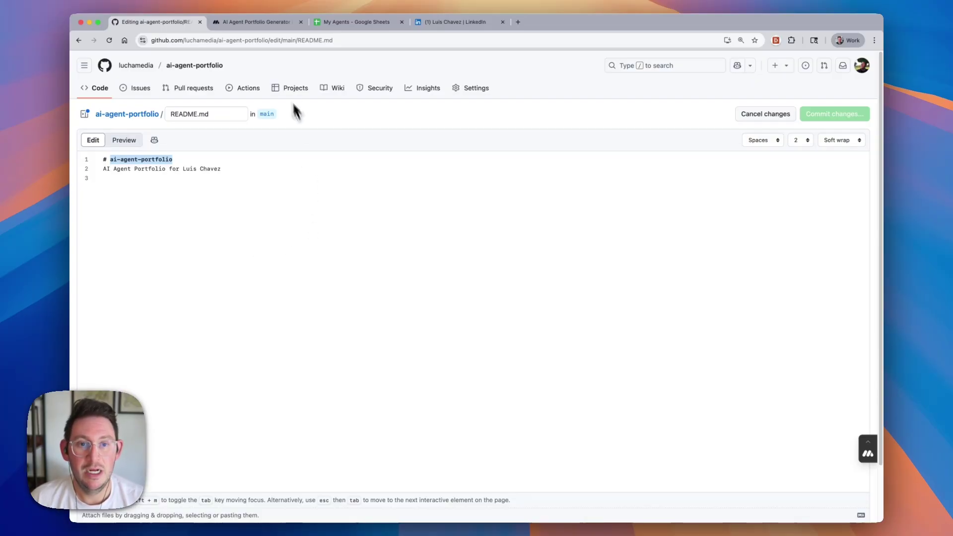
- Publish the AI Agent Portfolio Generator in MindStudio and open its run page
left_click(258, 28)
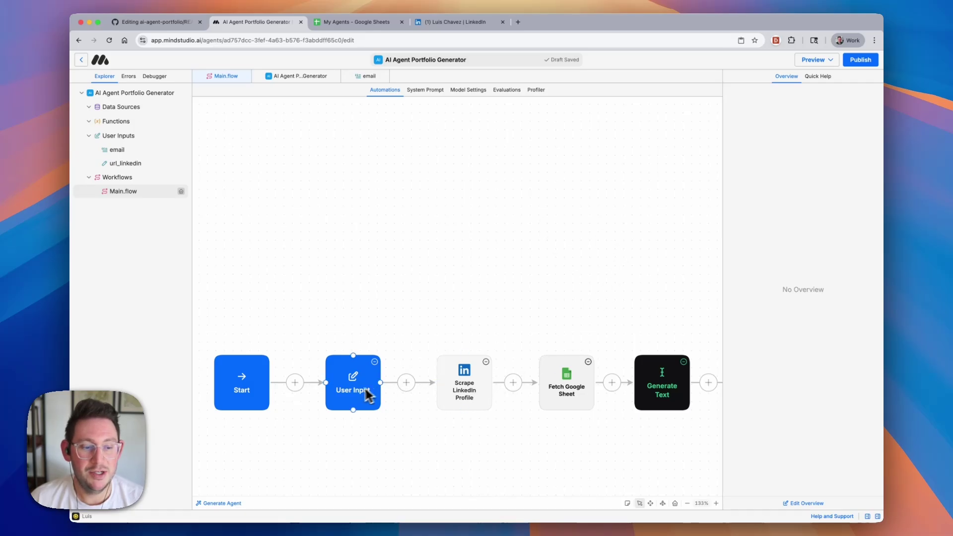
left_click(353, 378)
left_click(860, 59)
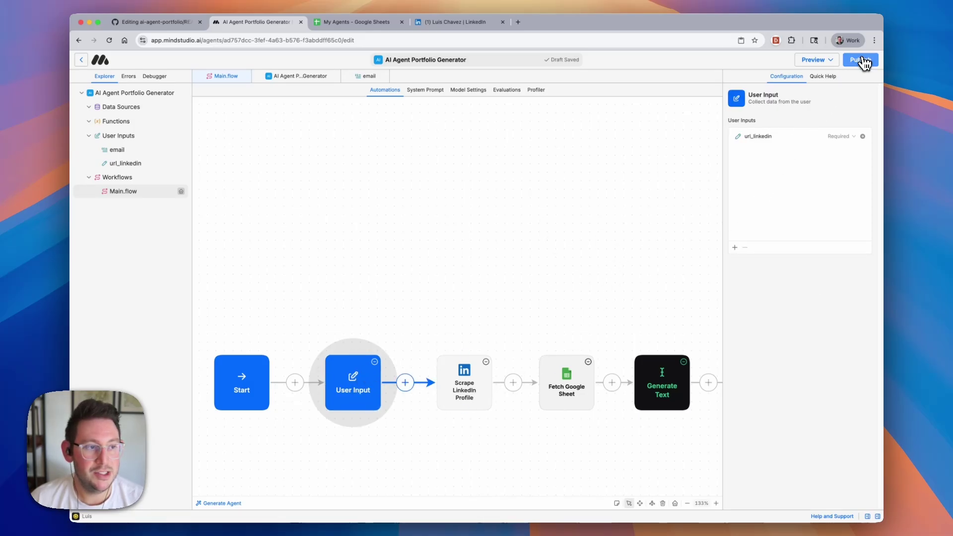
left_click(745, 505)
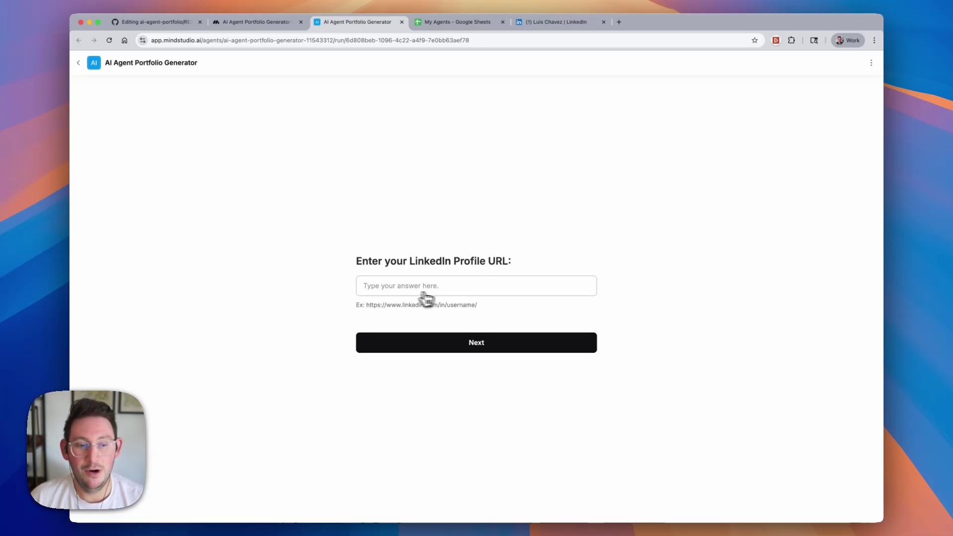
- Copy the LinkedIn profile URL into the agent's LinkedIn Profile URL field and submit it
left_click(558, 22)
left_click(190, 41)
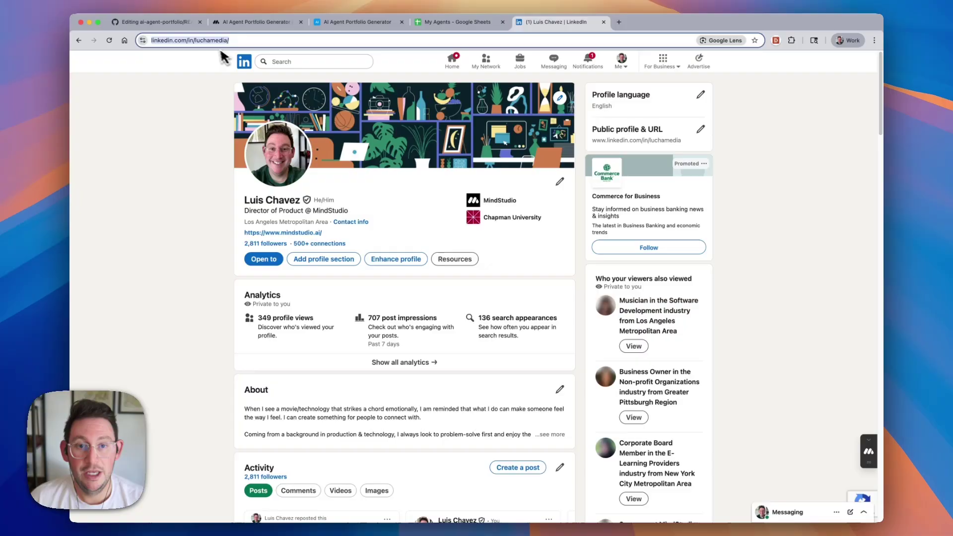
key("super+c")
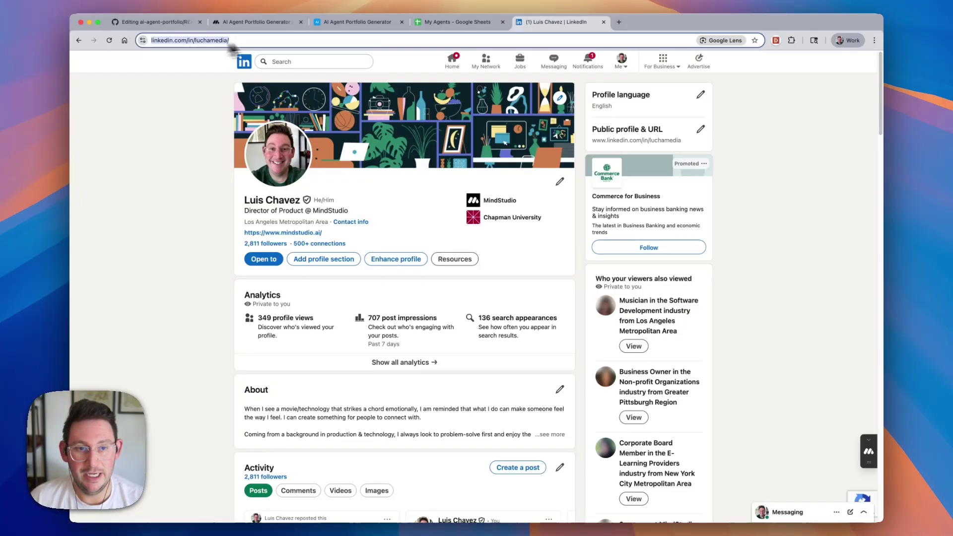
left_click(342, 22)
left_click(424, 285)
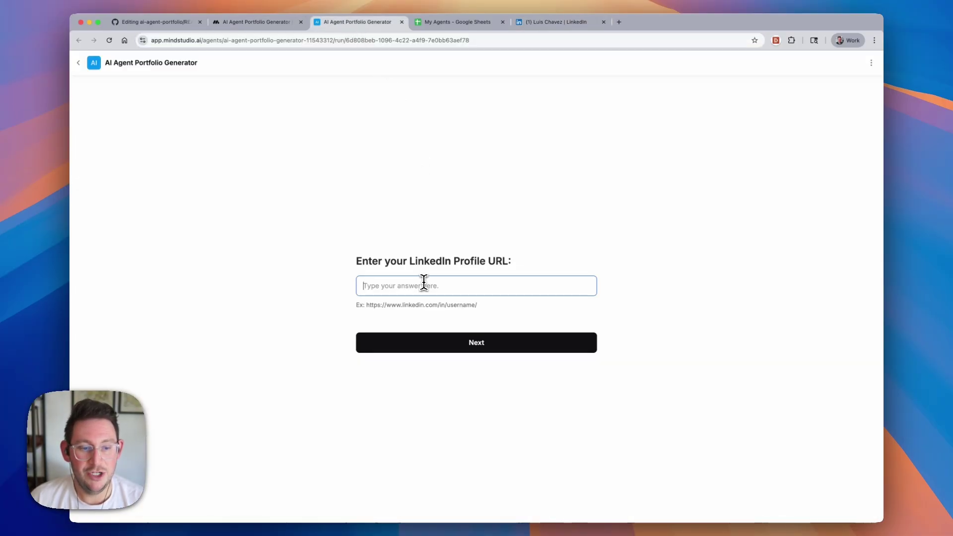
key("super+v")
left_click(453, 343)
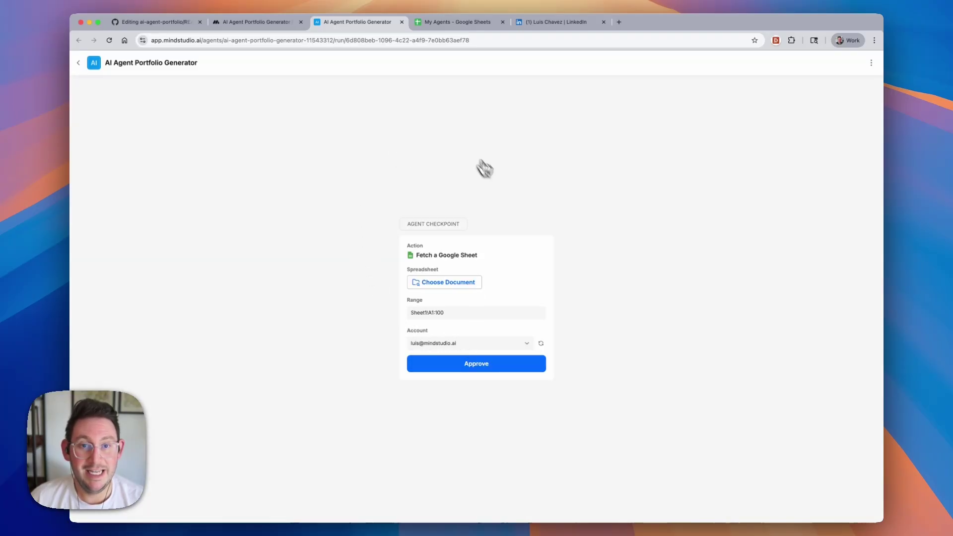
- Review the agent names, descriptions and URLs in My Agents, then return to the agent checkpoint
left_click(448, 25)
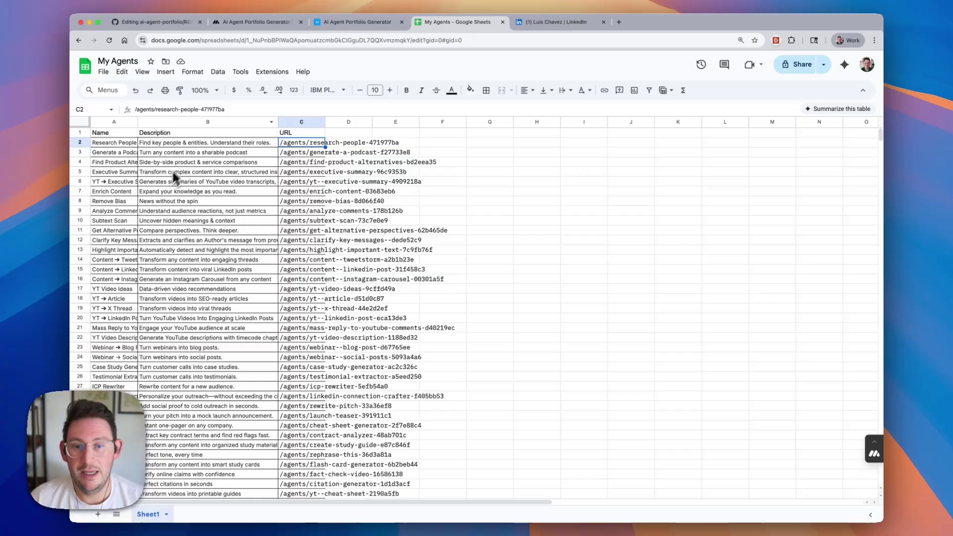
left_click(117, 144)
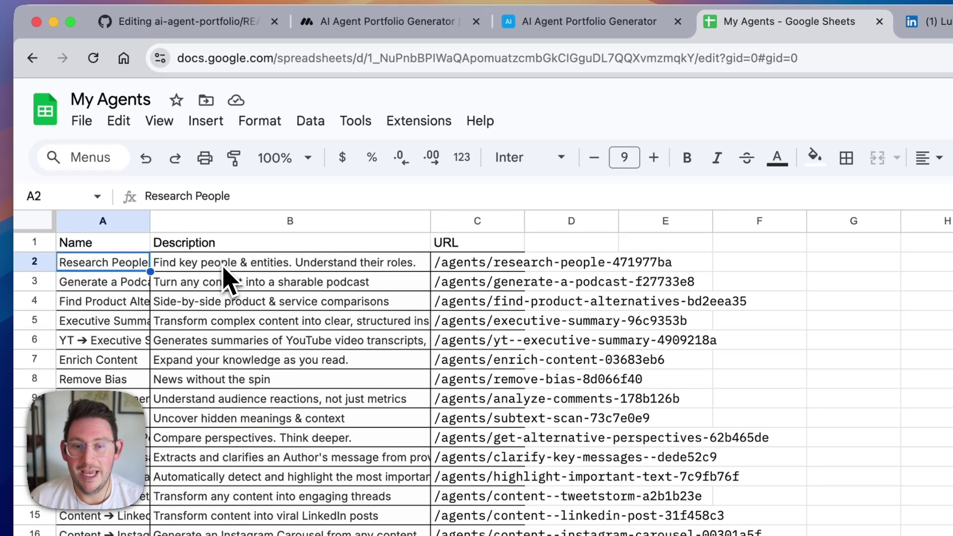
left_click(222, 263)
left_click(462, 265)
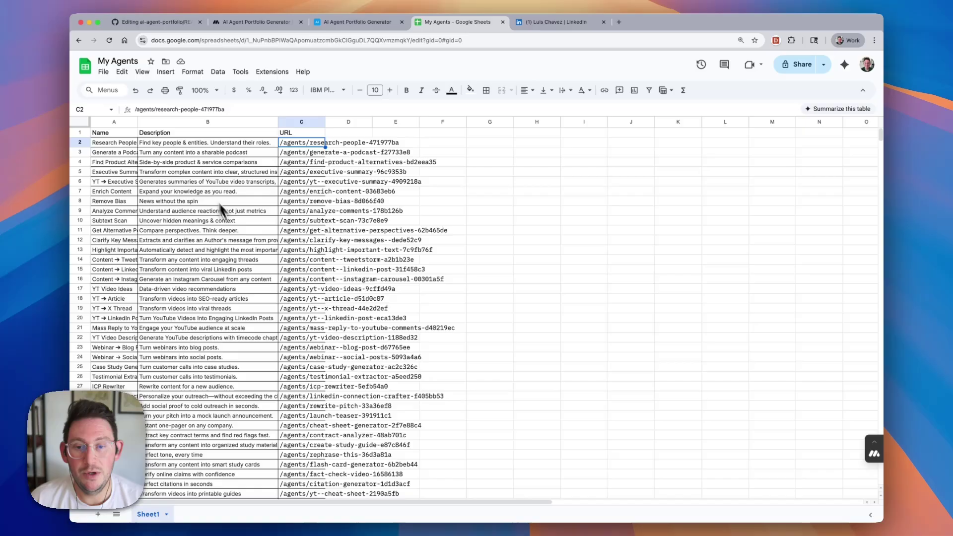
scroll(236, 247, "down", 10)
scroll(237, 246, "down", 5)
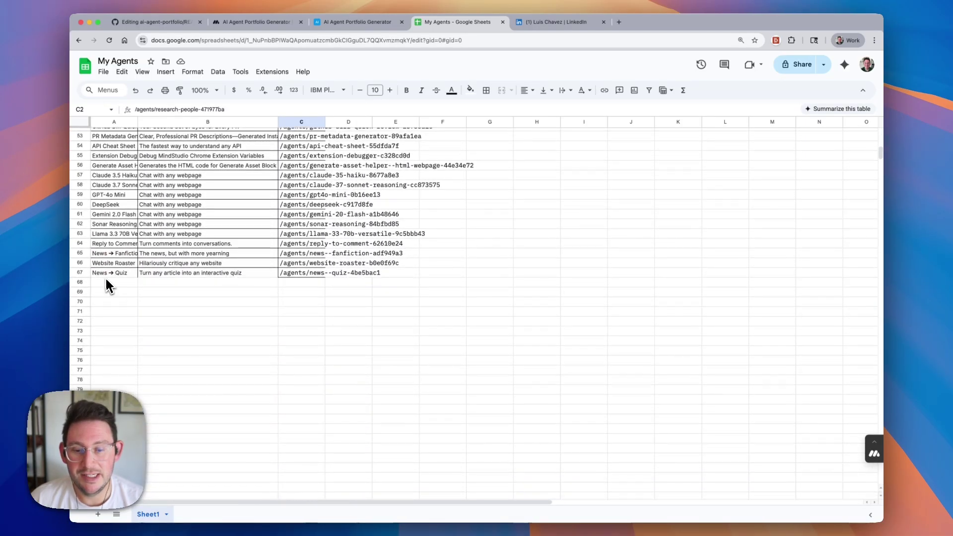
scroll(183, 273, "up", 10)
scroll(243, 251, "up", 5)
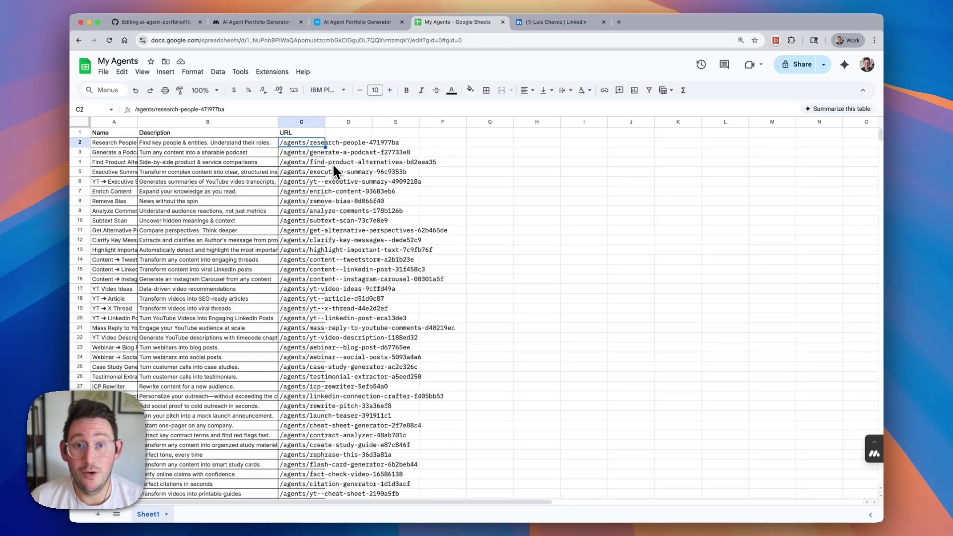
left_click(262, 26)
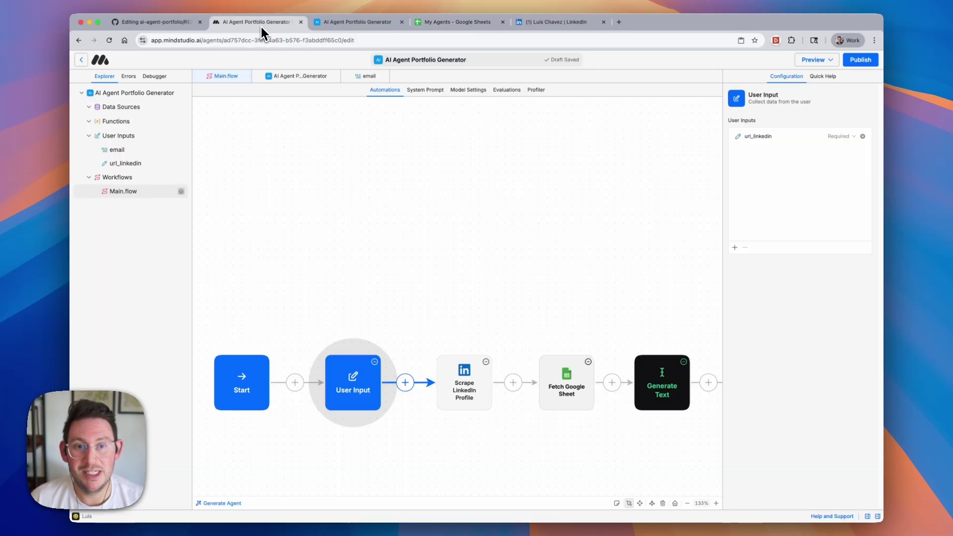
left_click(351, 22)
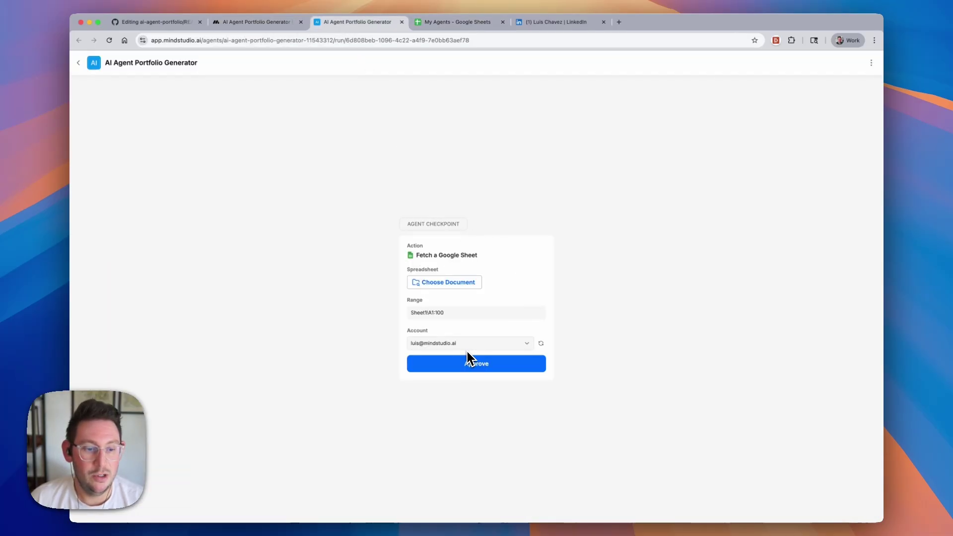
- Choose the My Agents spreadsheet for the Fetch a Google Sheet checkpoint and approve it
left_click(447, 283)
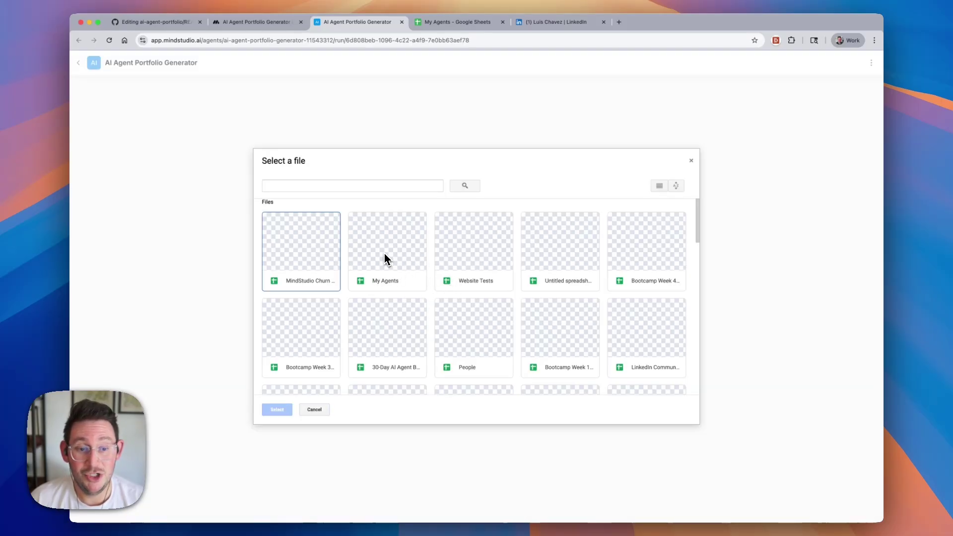
left_click(384, 259)
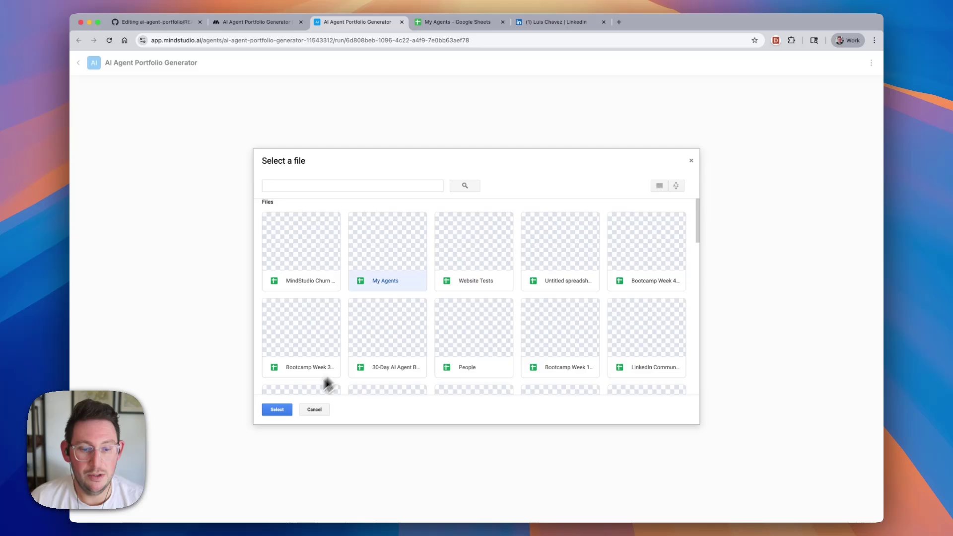
left_click(277, 410)
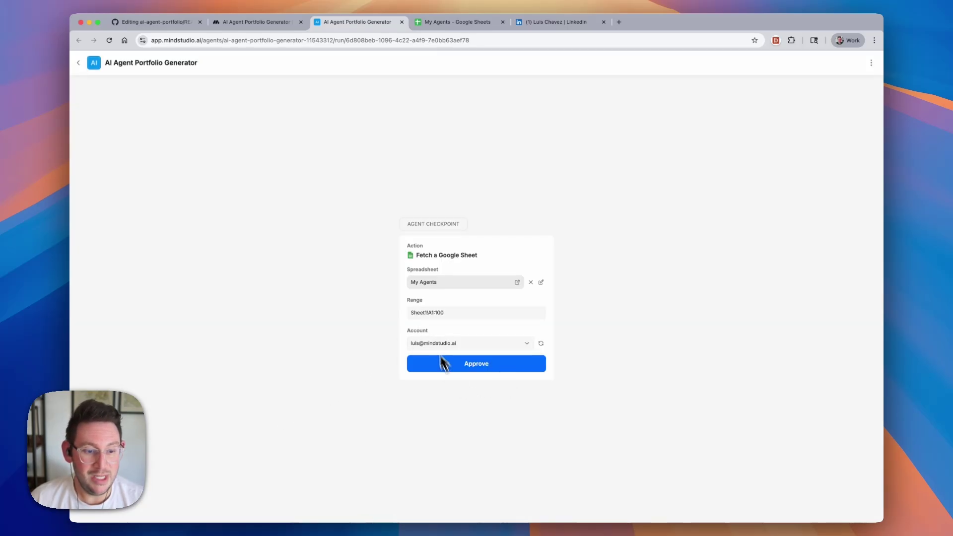
left_click(468, 364)
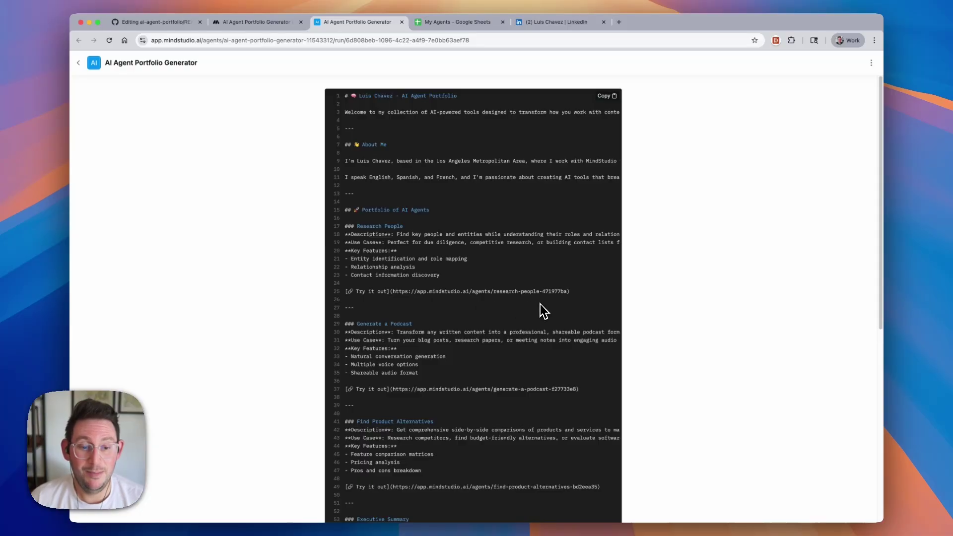
scroll(666, 298, "down", 5)
scroll(674, 297, "down", 5)
scroll(673, 297, "down", 4)
scroll(673, 297, "down", 3)
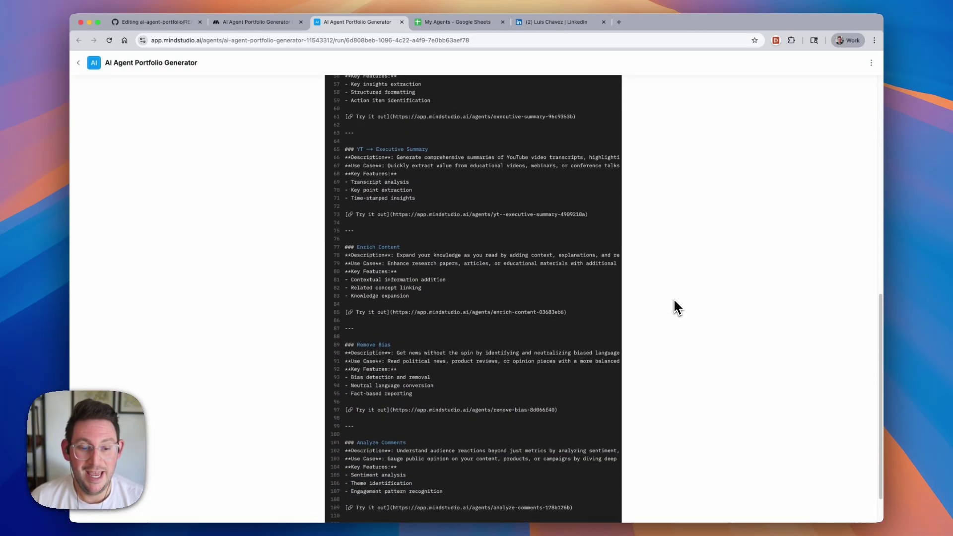
scroll(673, 298, "down", 2)
scroll(674, 298, "up", 6)
scroll(673, 297, "up", 6)
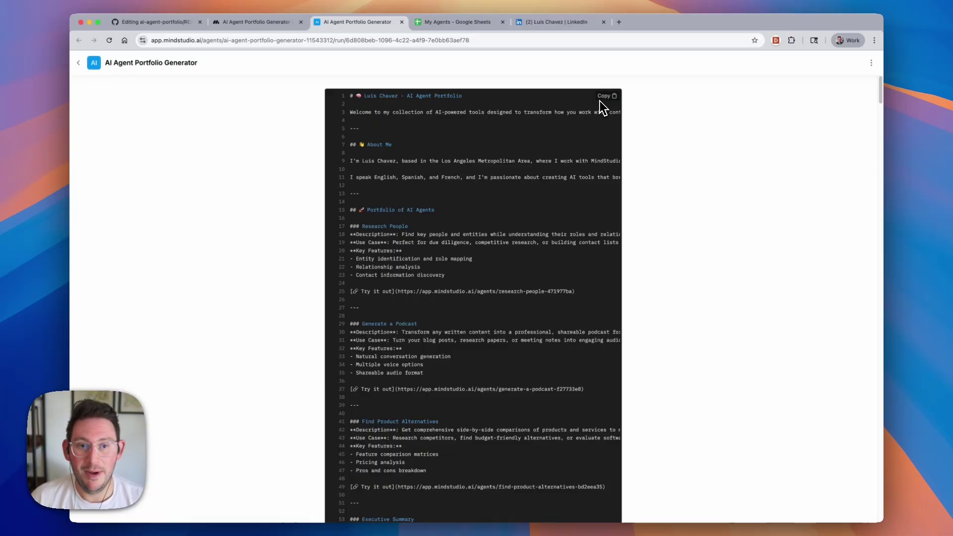
- Replace the README's existing title and description lines with the pasted portfolio Markdown
left_click(174, 30)
left_click_drag(231, 169, 92, 159)
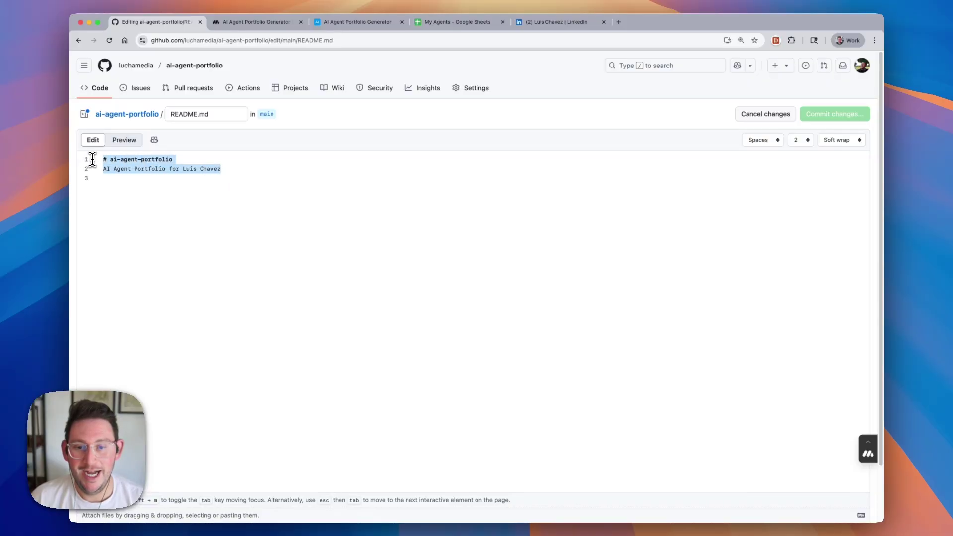
key("BackSpace")
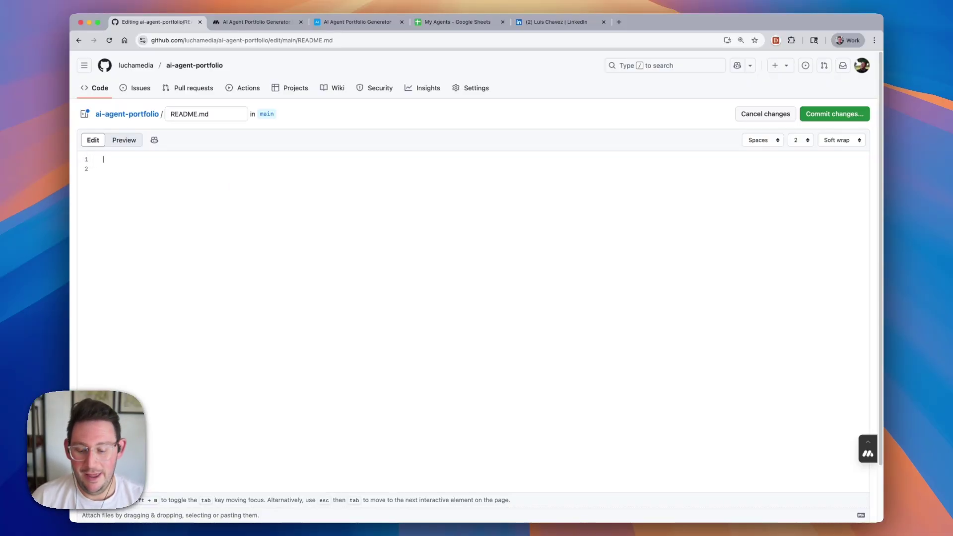
key("super+v")
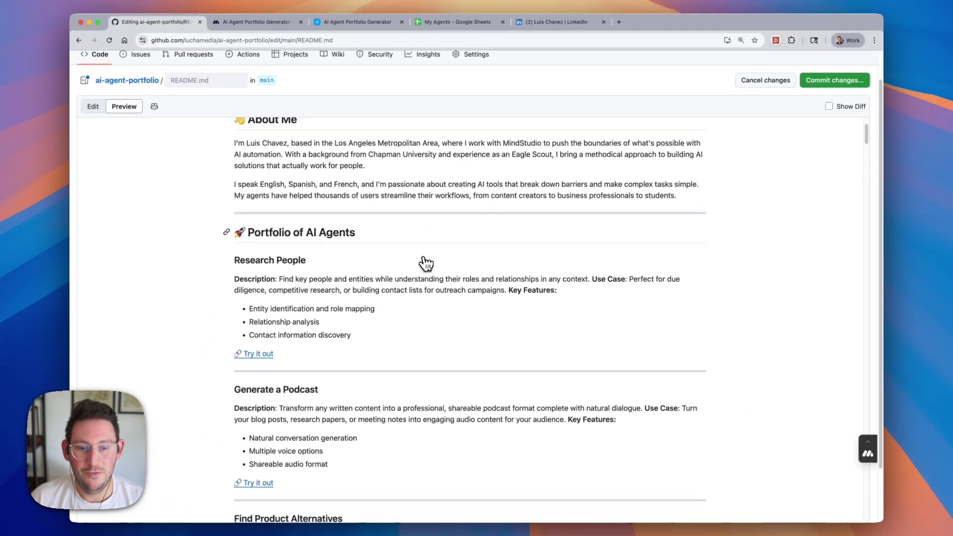
scroll(312, 265, "down", 5)
scroll(312, 265, "down", 3)
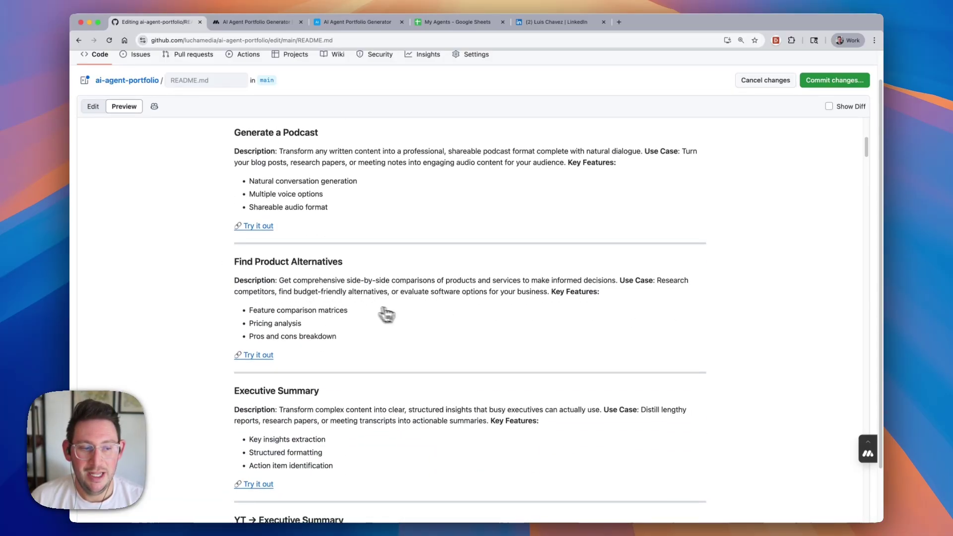
scroll(446, 313, "down", 5)
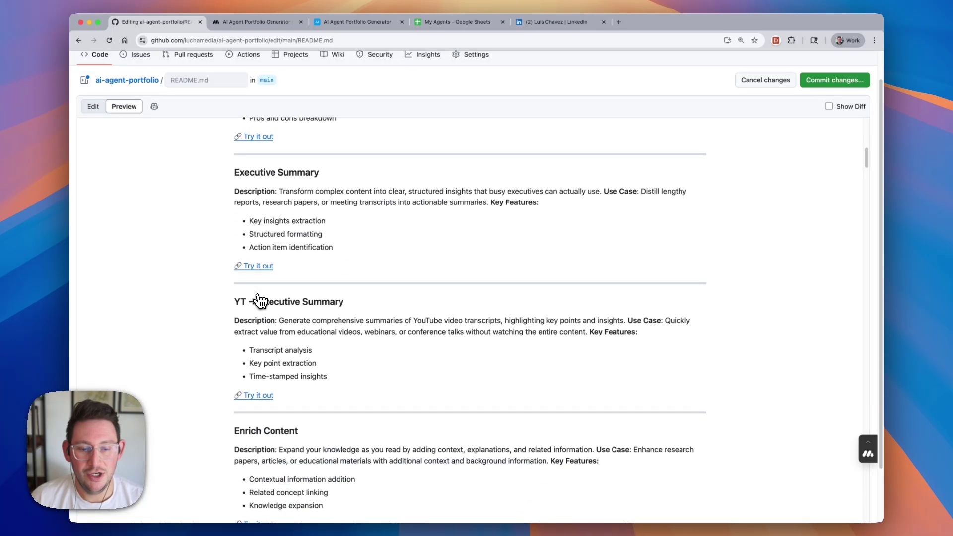
scroll(393, 268, "down", 5)
scroll(393, 268, "down", 8)
scroll(393, 268, "down", 8)
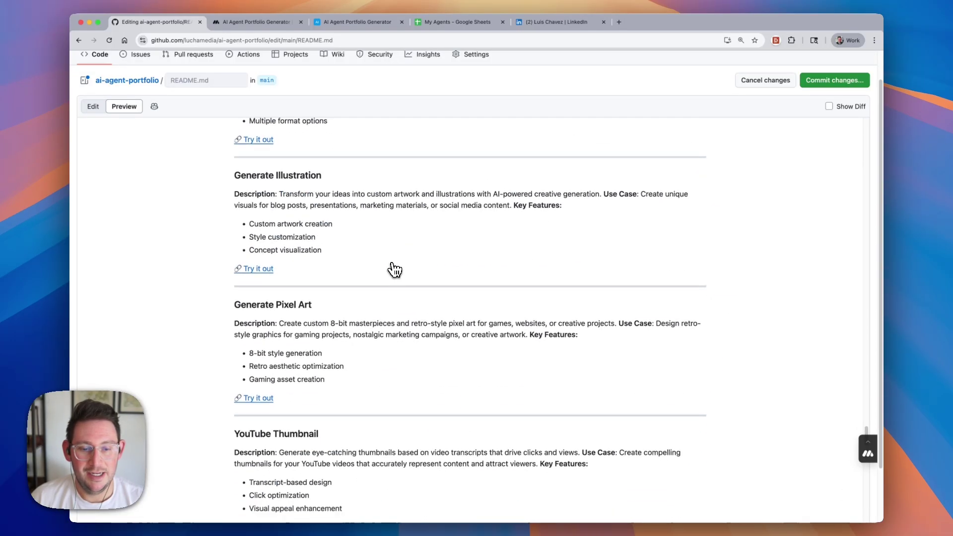
scroll(394, 268, "down", 8)
scroll(393, 268, "down", 6)
scroll(397, 283, "down", 2)
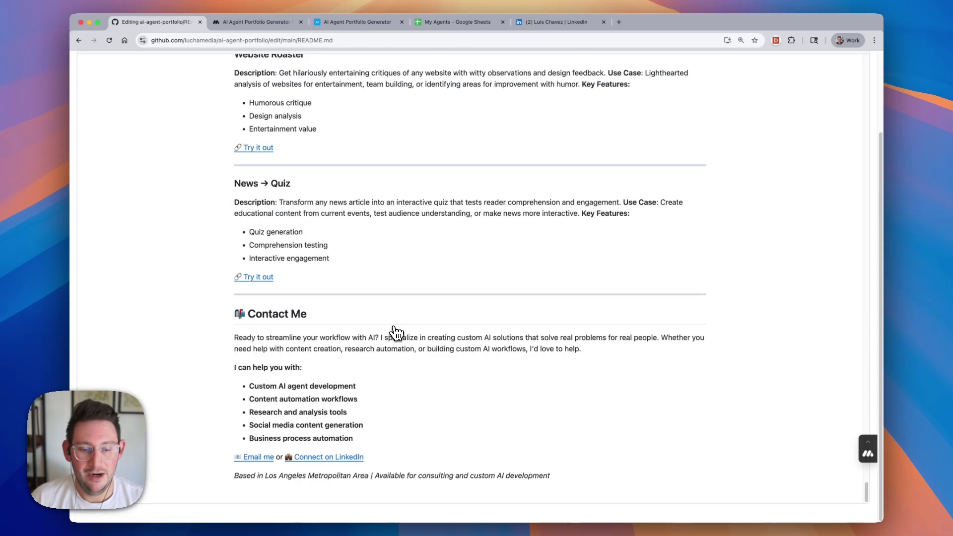
scroll(365, 354, "up", 10)
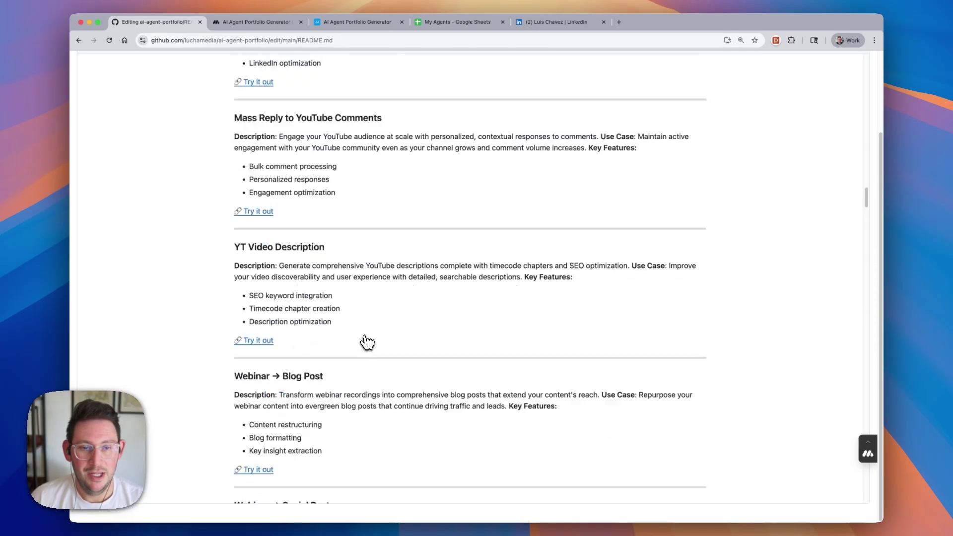
scroll(366, 343, "up", 10)
scroll(387, 279, "down", 2)
scroll(416, 191, "up", 5)
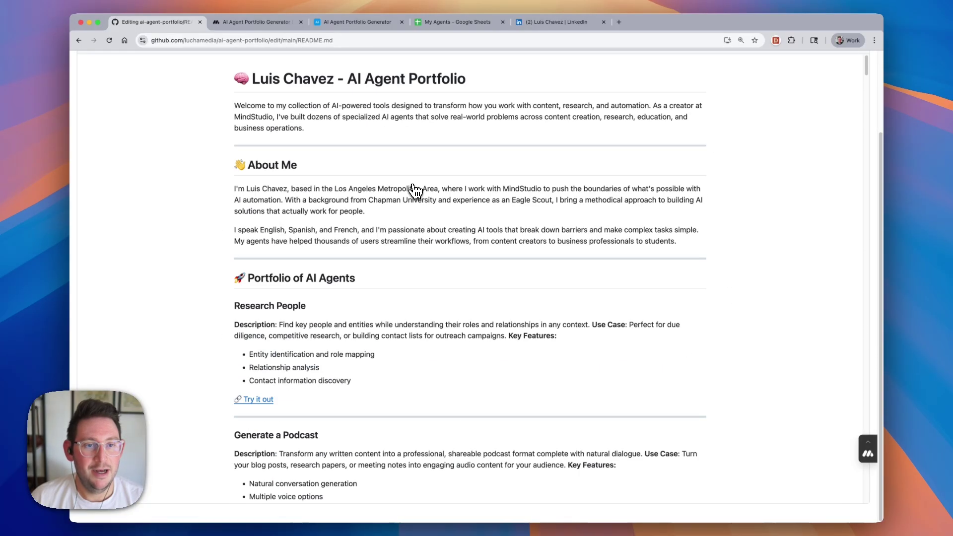
scroll(413, 164, "up", 5)
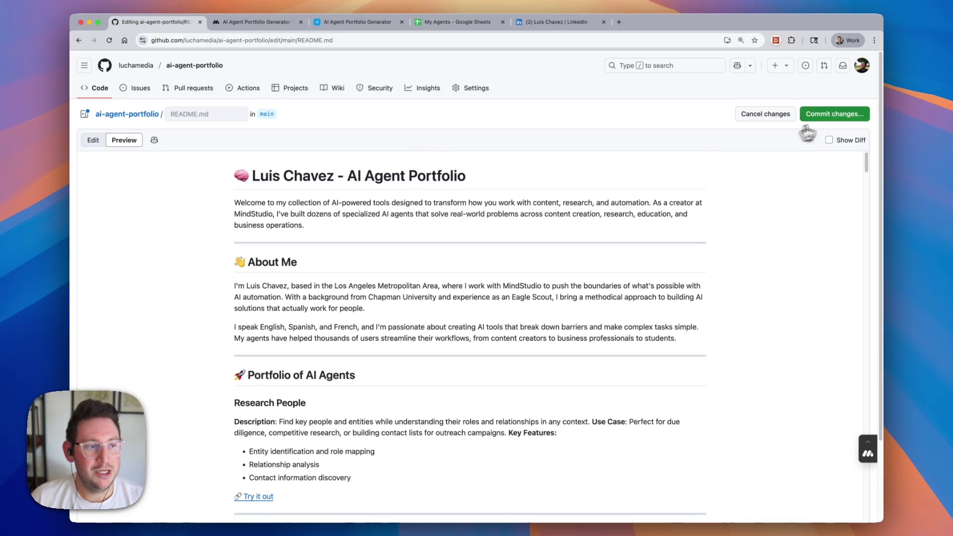
- Commit the README.md changes directly to the main branch
left_click(835, 114)
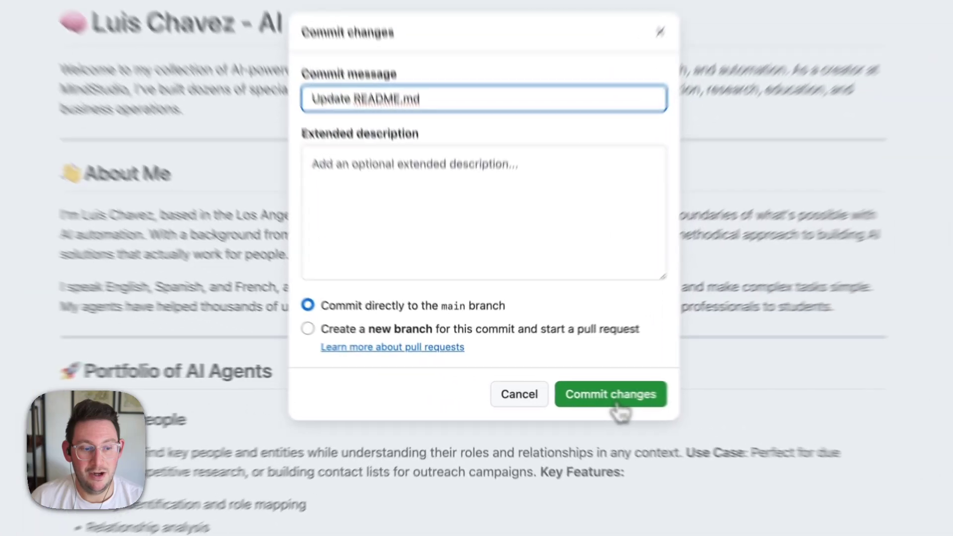
left_click(549, 388)
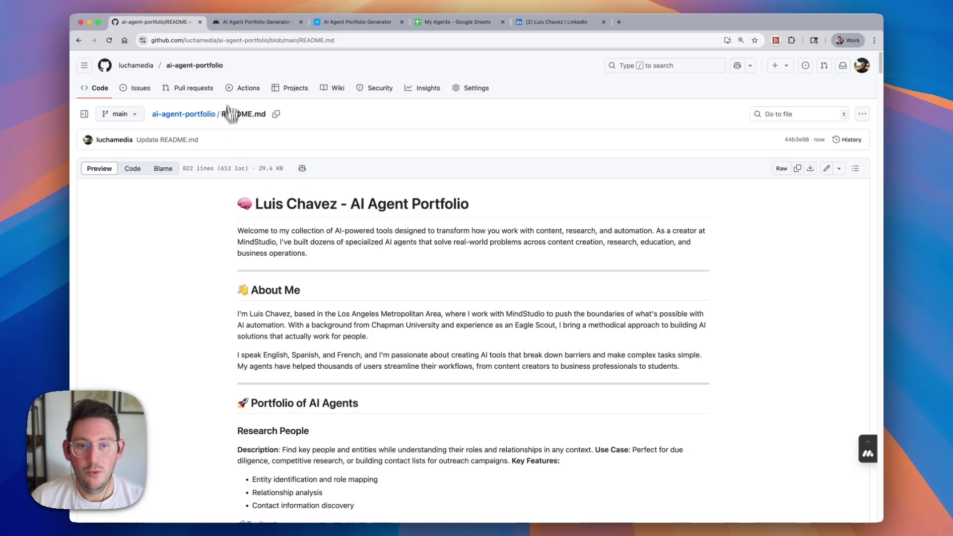
- Go from README.md to the ai-agent-portfolio home page showing the rendered portfolio
left_click(258, 40)
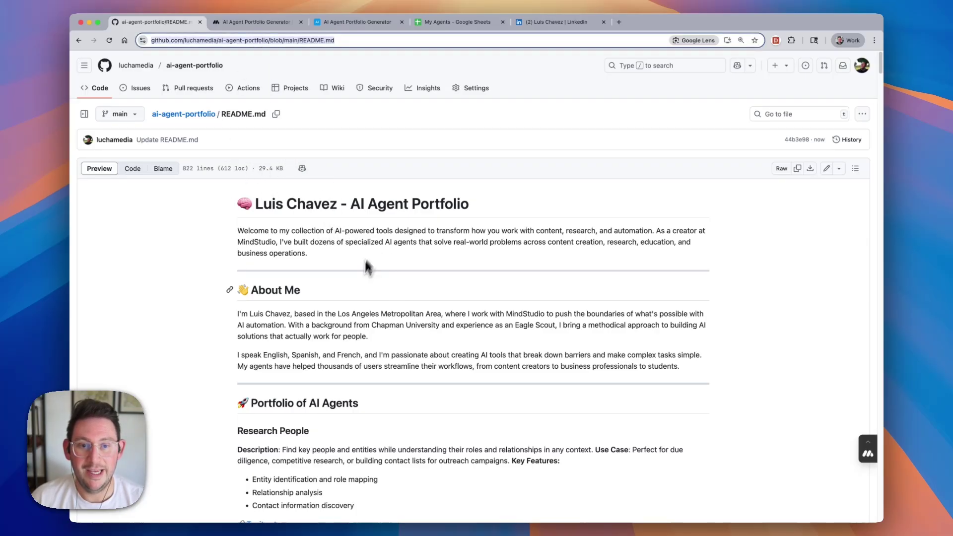
left_click(194, 115)
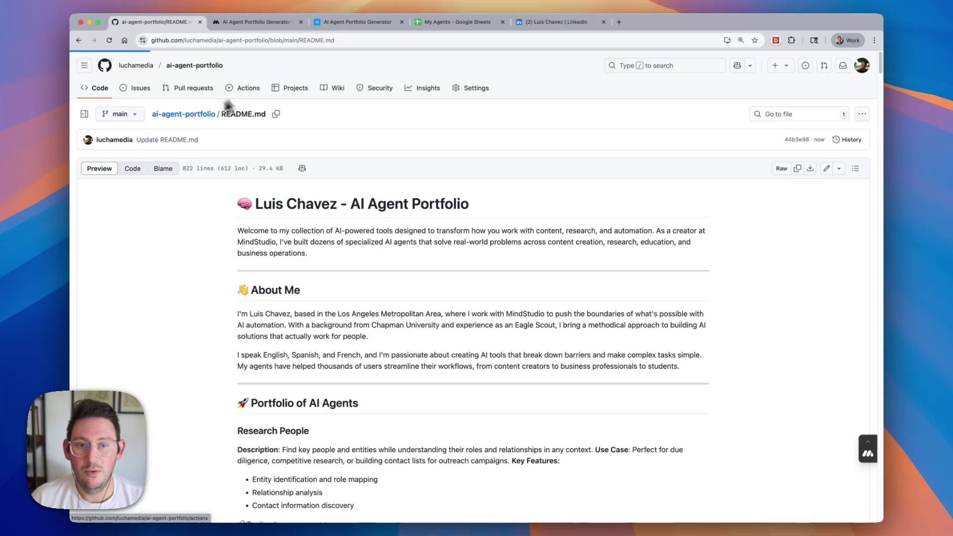
left_click(248, 41)
scroll(444, 316, "down", 10)
scroll(445, 316, "down", 5)
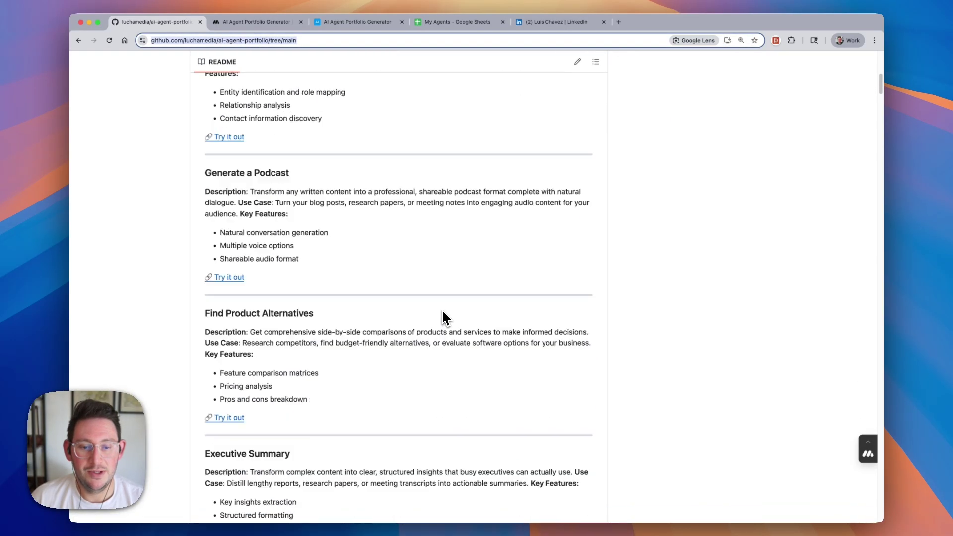
scroll(444, 317, "down", 8)
scroll(444, 317, "down", 8)
scroll(444, 317, "down", 8)
scroll(444, 317, "down", 8)
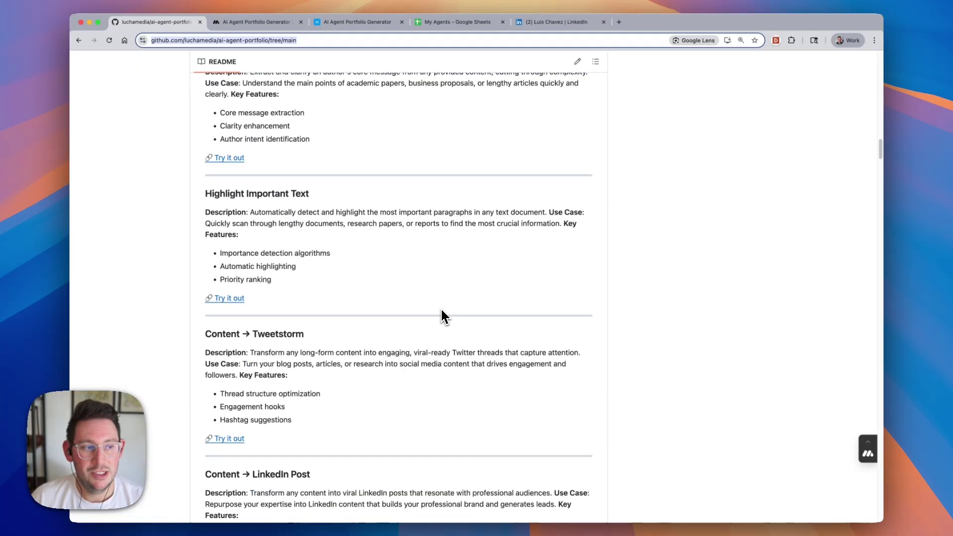
scroll(442, 316, "down", 8)
scroll(442, 317, "up", 20)
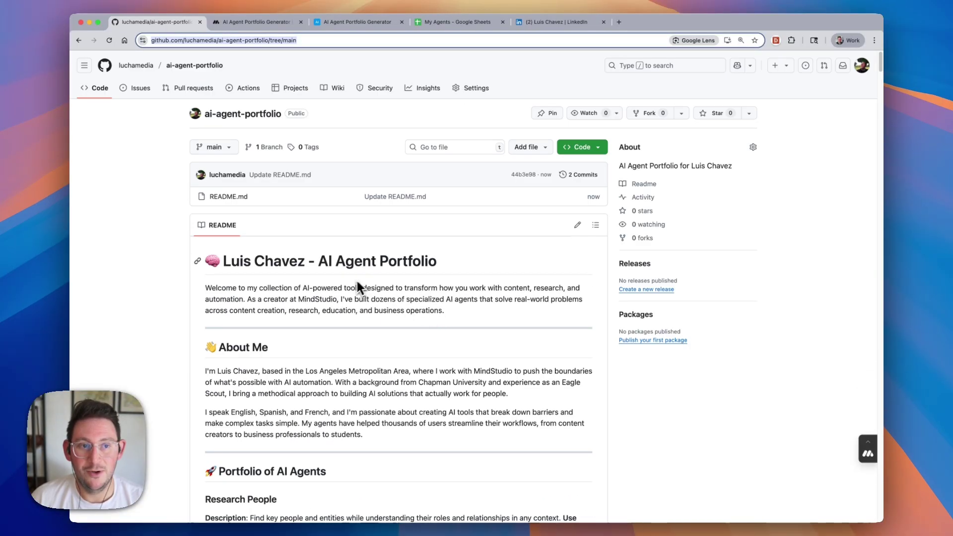